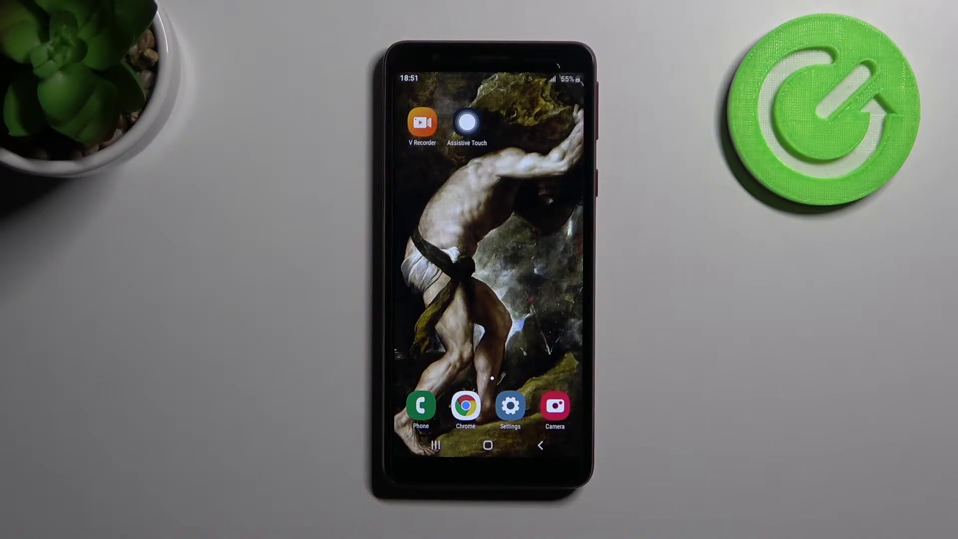
Open Settings and go to Lock screen and security, then Other security settings
click(509, 405)
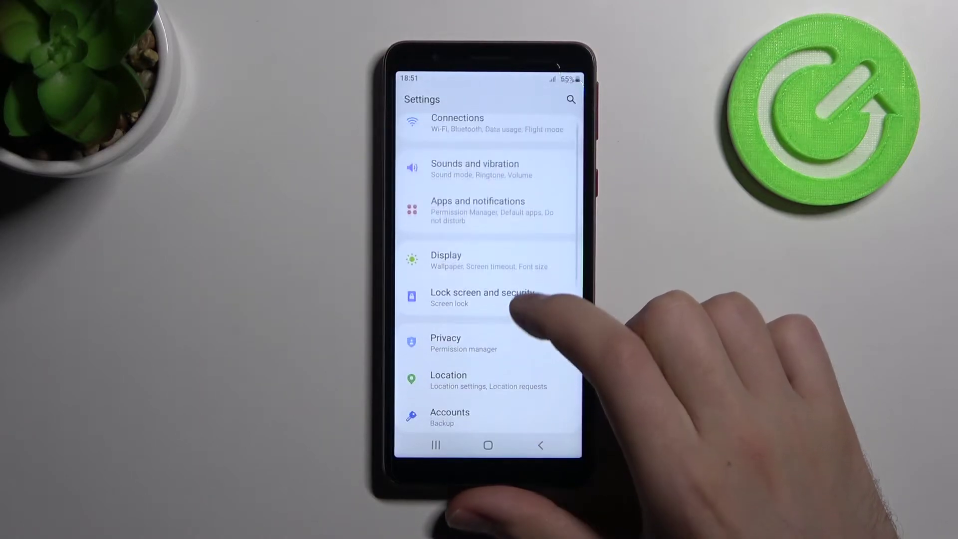
scroll(517, 322, down, 1)
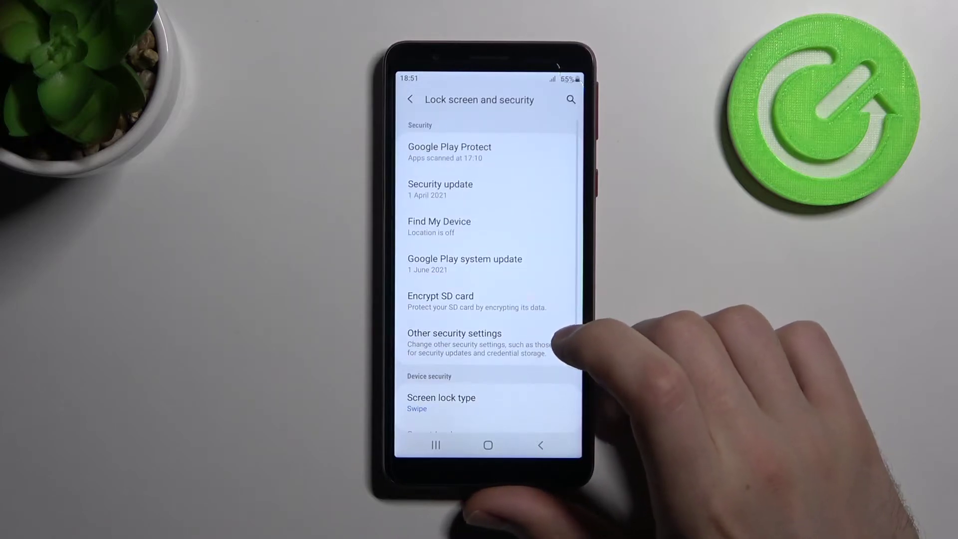
scroll(535, 337, down, 1)
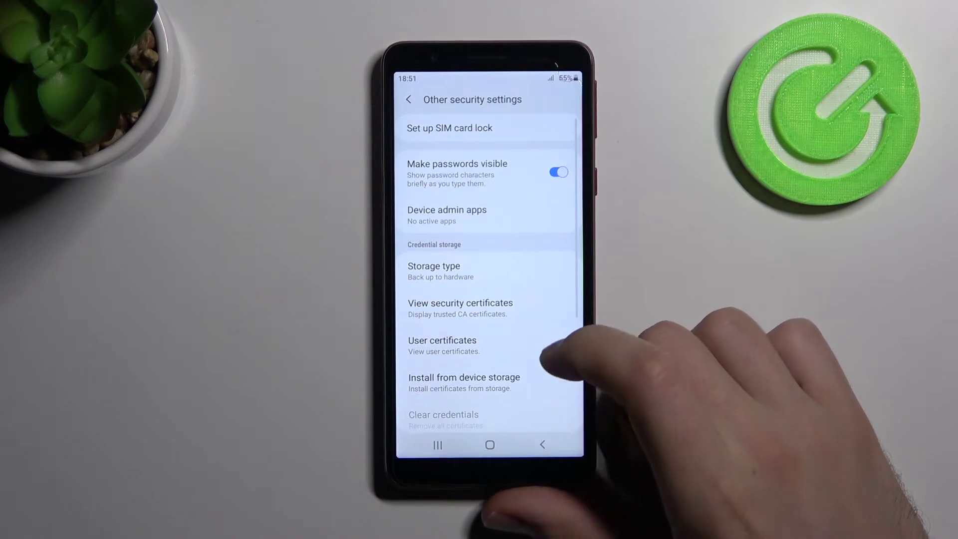
scroll(532, 364, down, 2)
scroll(524, 300, up, 2)
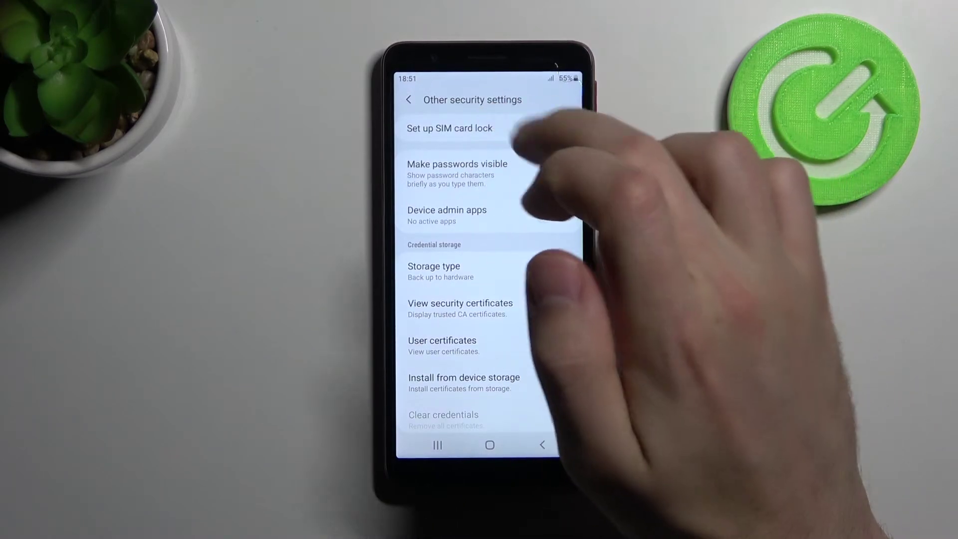
Toggle Lock SIM card in the SIM card lock settings and confirm with the SIM PIN
click(449, 128)
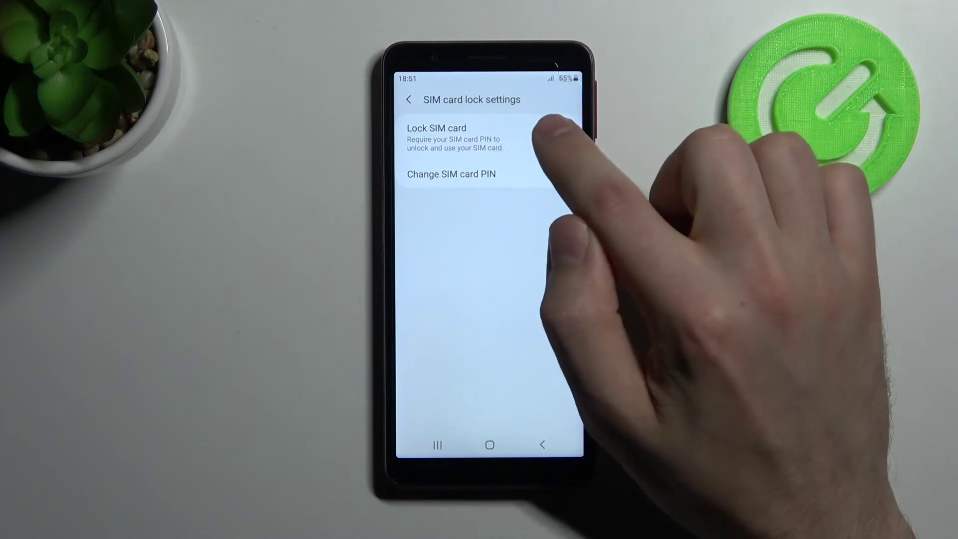
click(558, 136)
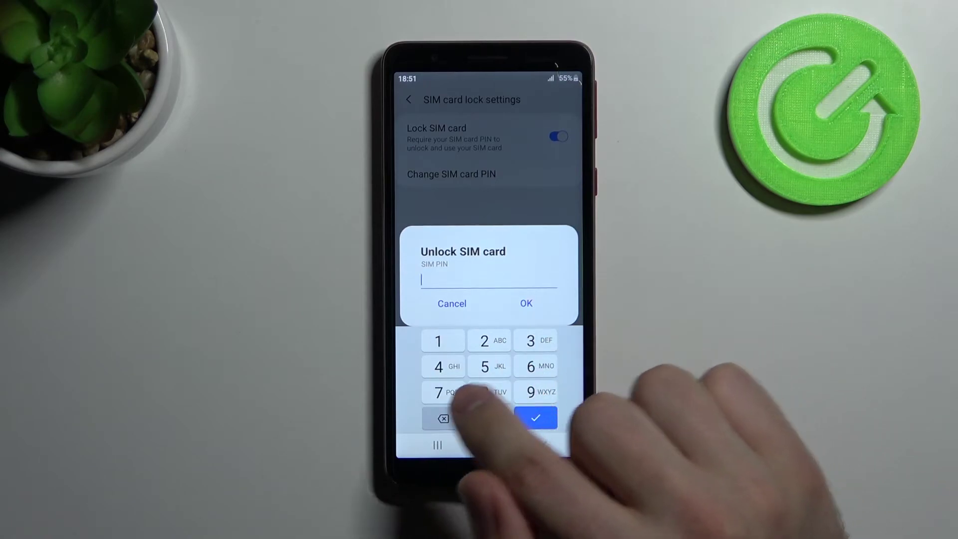
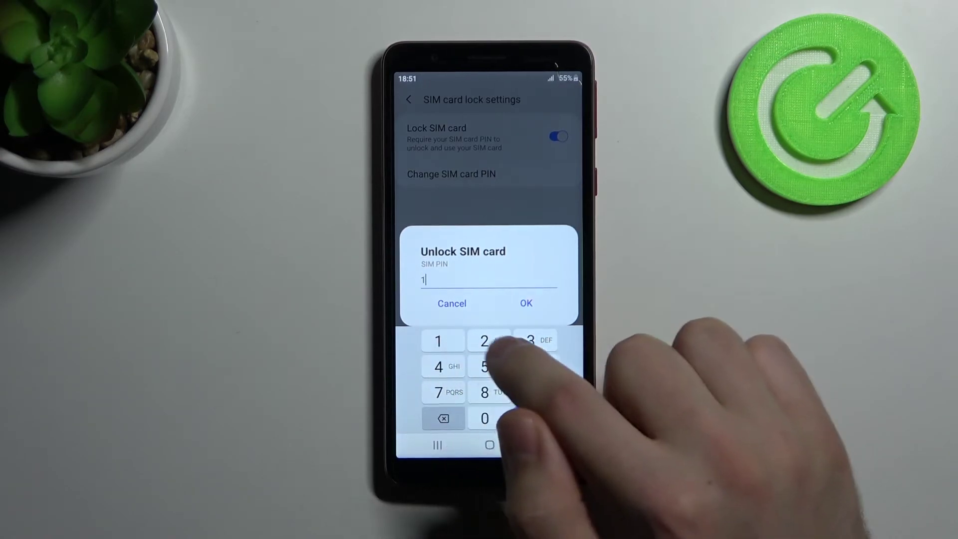
click(526, 303)
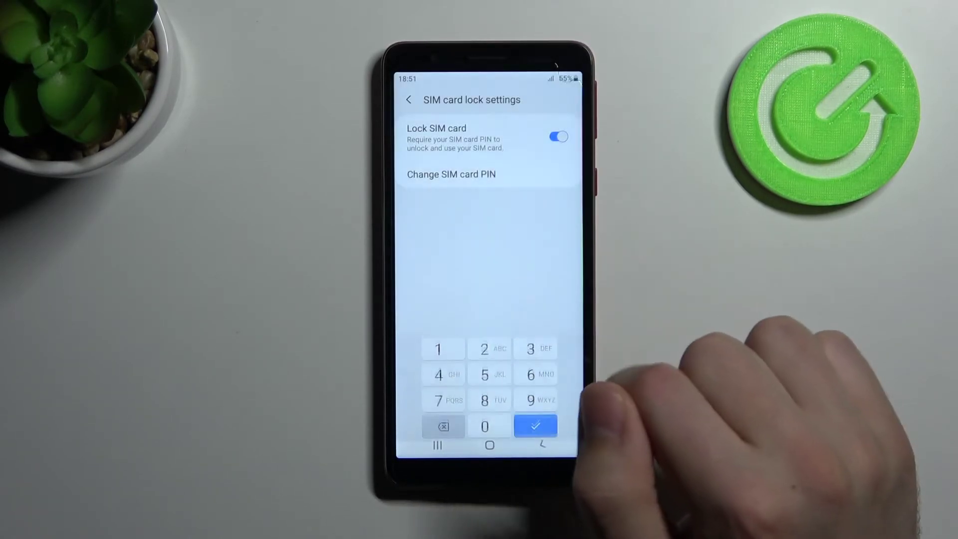